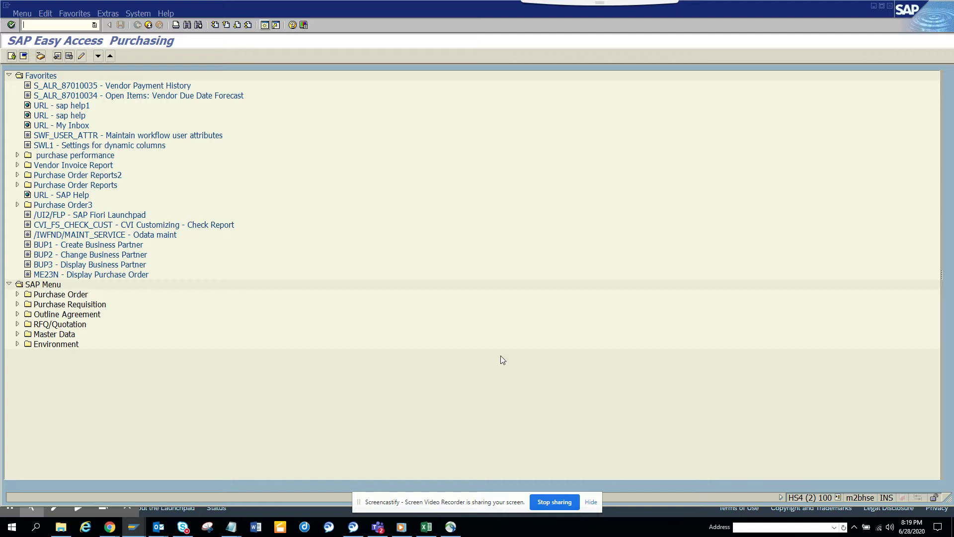
text(se)
text(18)
- Launch SE18 to reach the BAdI Builder definitions screen with ADDRESS_SEARCH as BAdI name
key(Return)
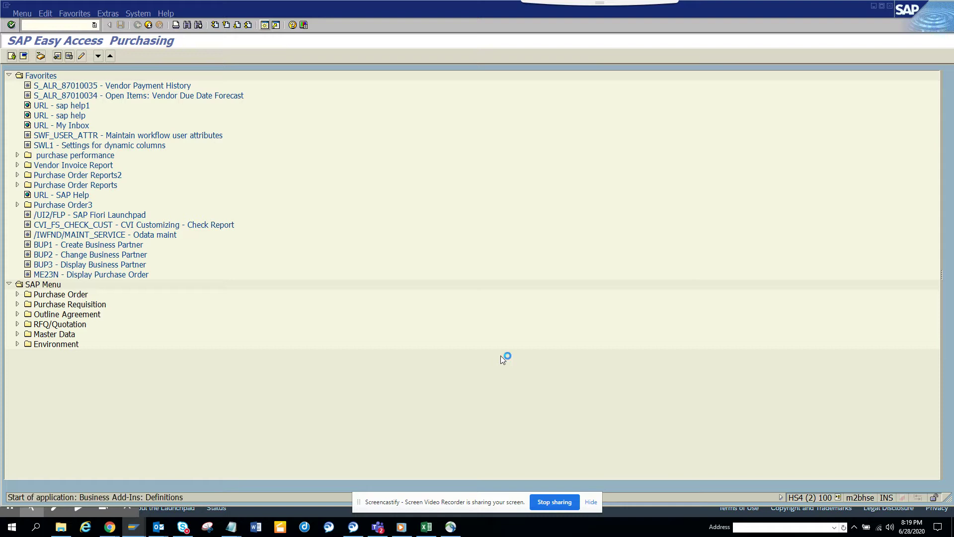
- List ADDRESS_SEARCH's implementations SIC_ADDR_SEARCH_HANA and SIC_ADDRESS_SEARCH, then cancel the list
click(53, 100)
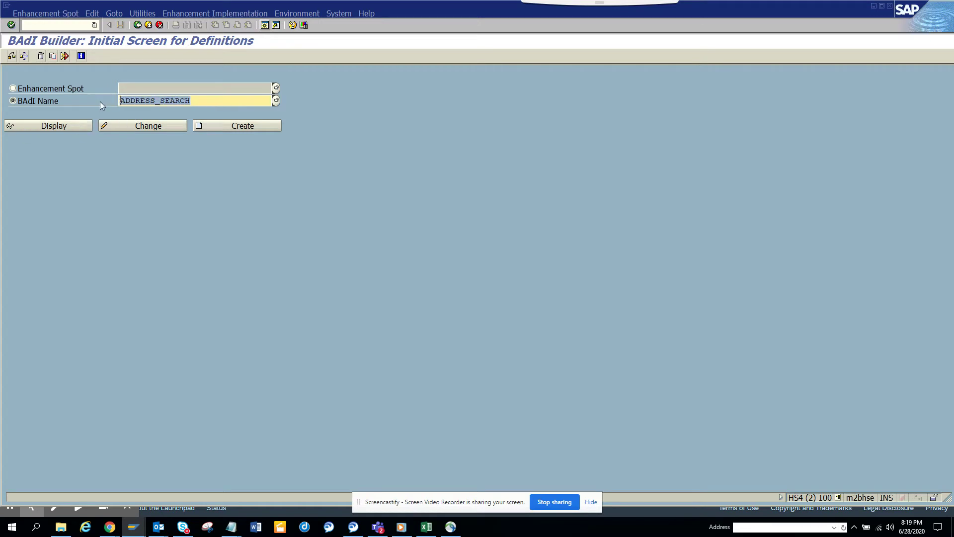
click(214, 13)
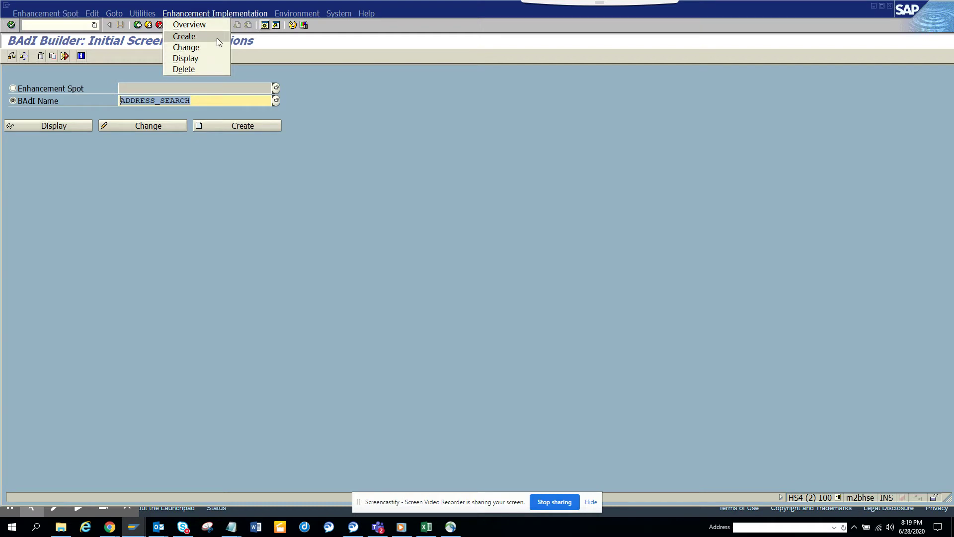
click(210, 57)
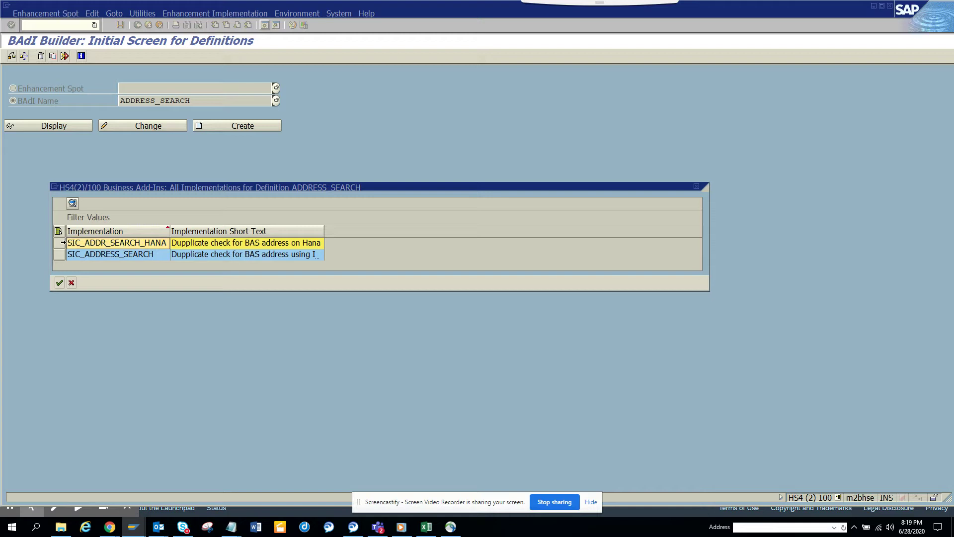
click(94, 245)
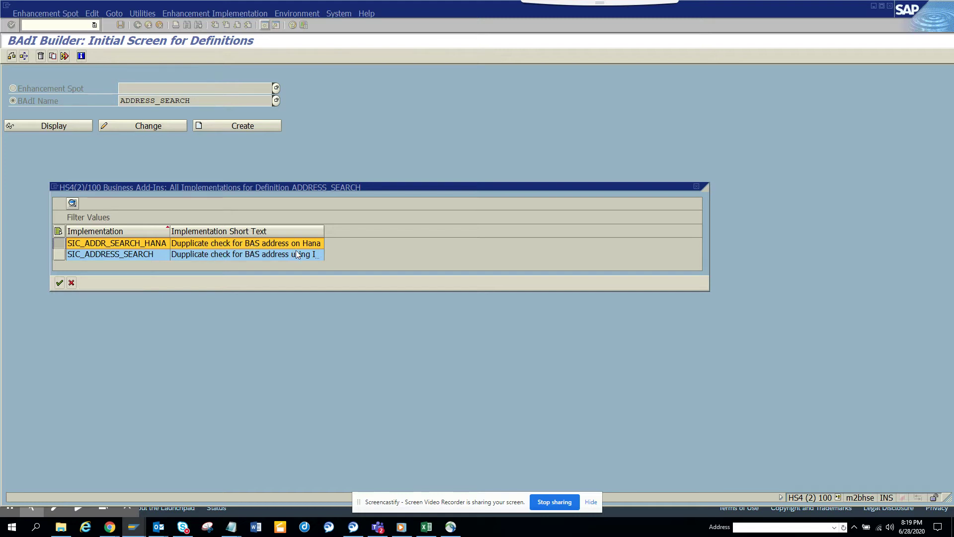
click(71, 283)
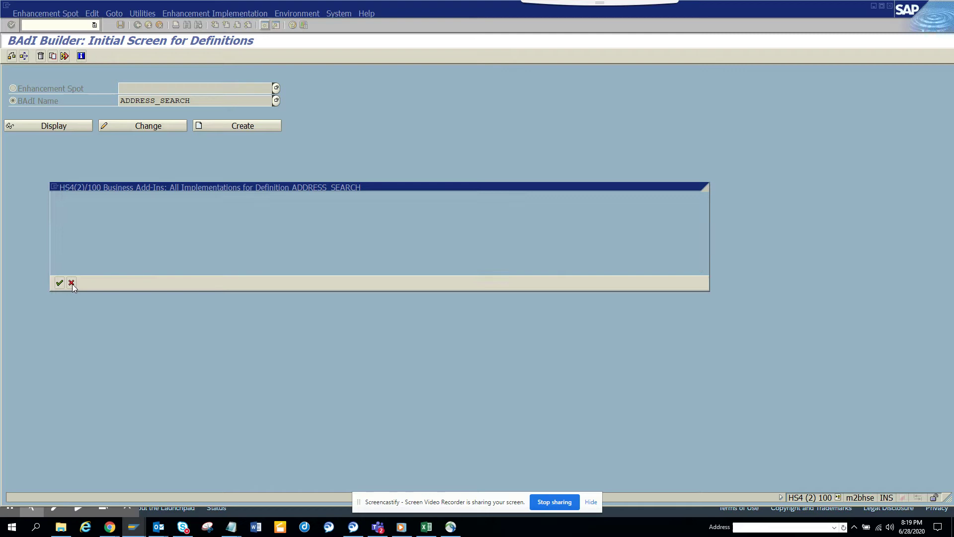
- Switch to the Display Person window for partner 1000053 and go back to SAP Easy Access
key(alt+Tab)
key(alt+Tab)
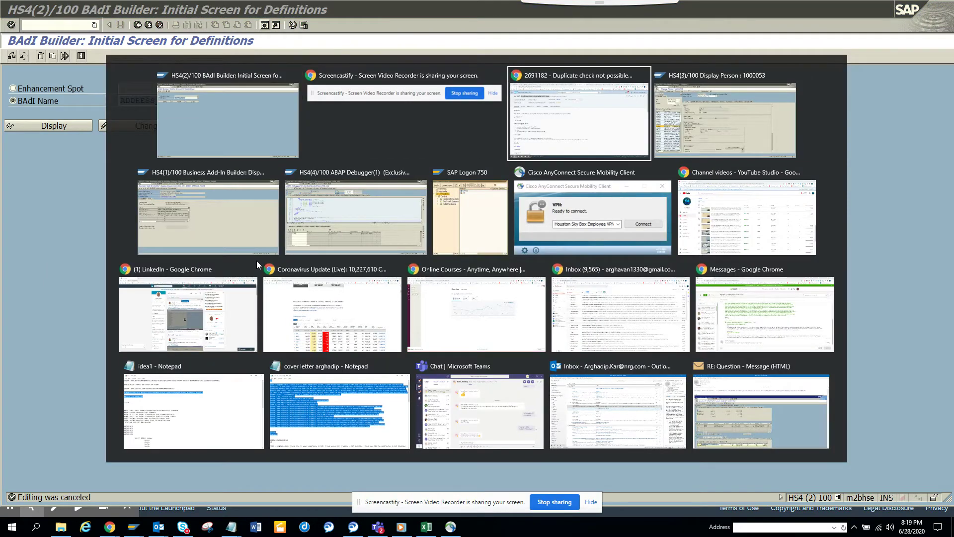
key(alt+Tab)
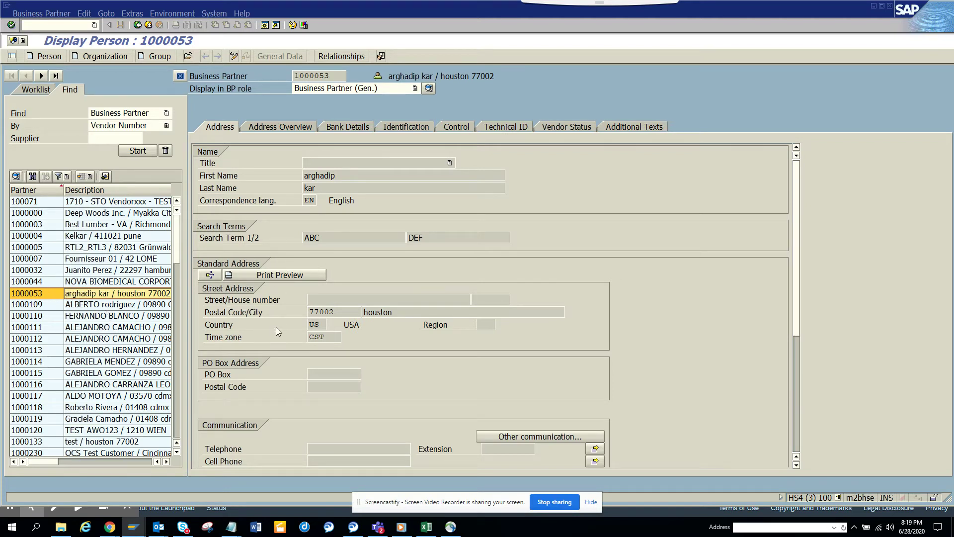
click(136, 530)
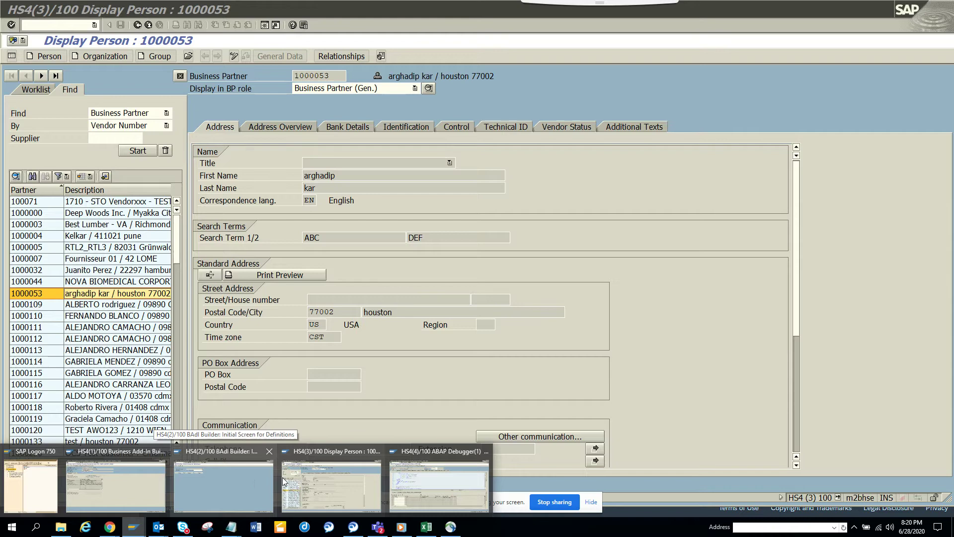
click(329, 477)
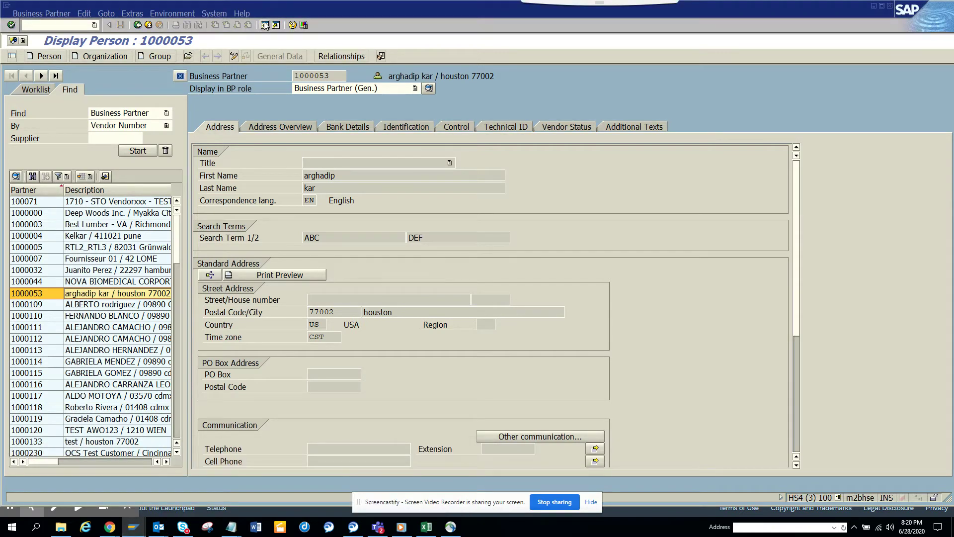
key(F3)
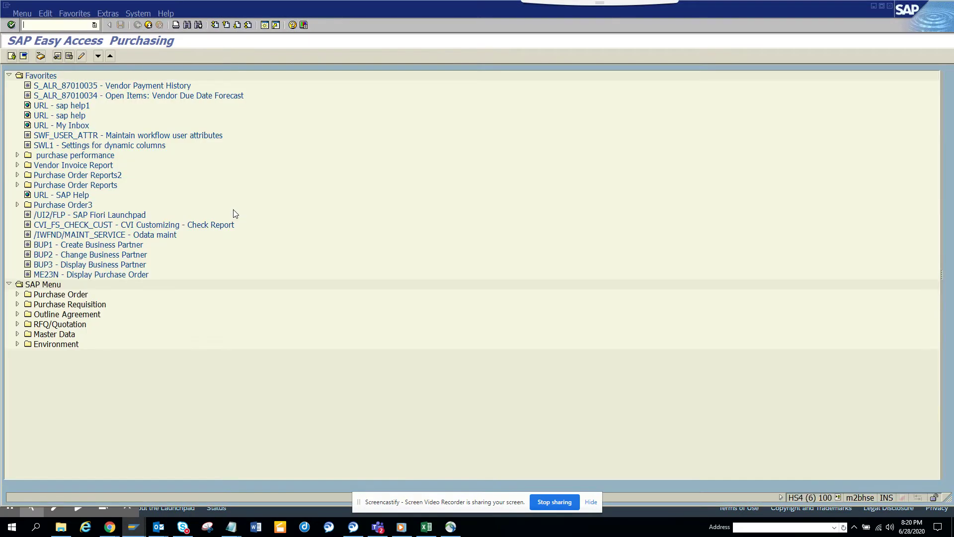
text(bp)
- Start a new organization business partner and give it the name arghadip
key(Return)
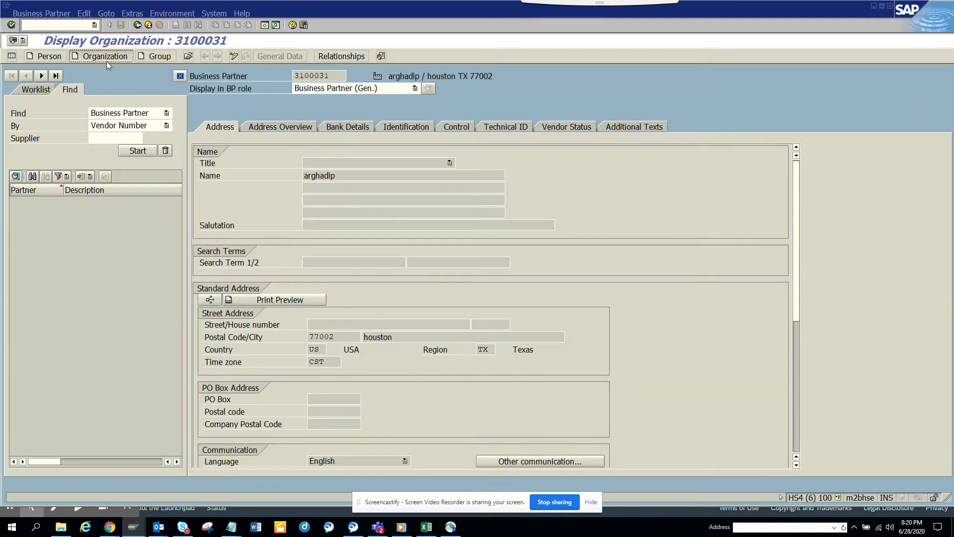
click(105, 57)
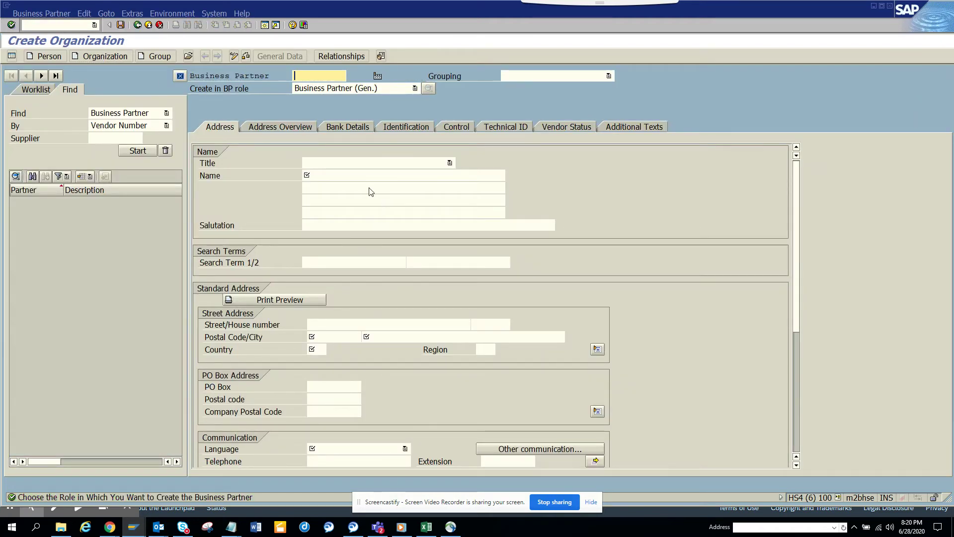
click(388, 178)
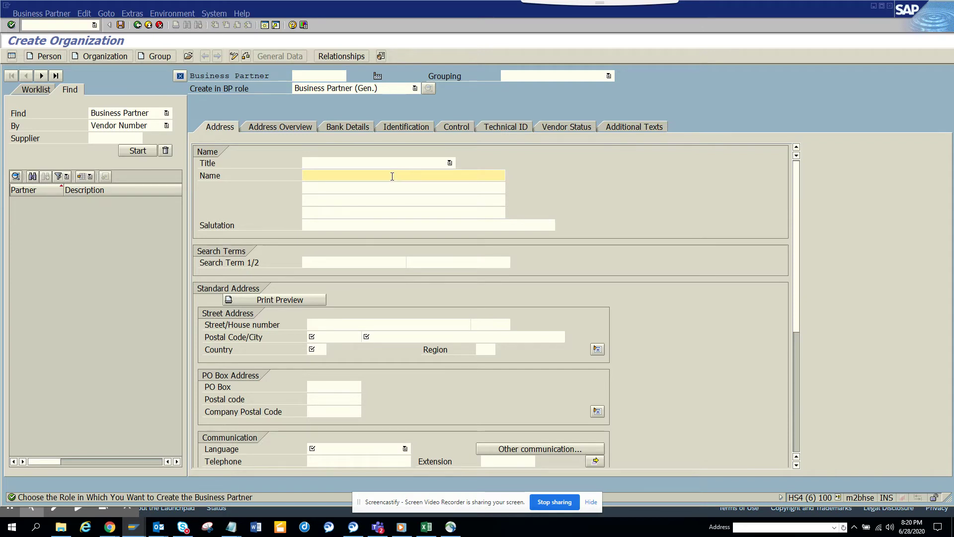
key(BackSpace)
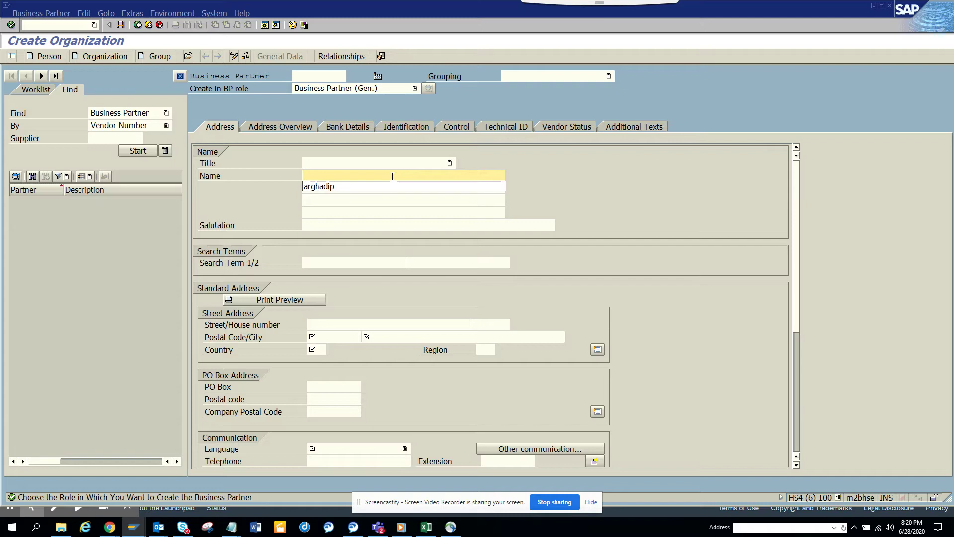
click(367, 188)
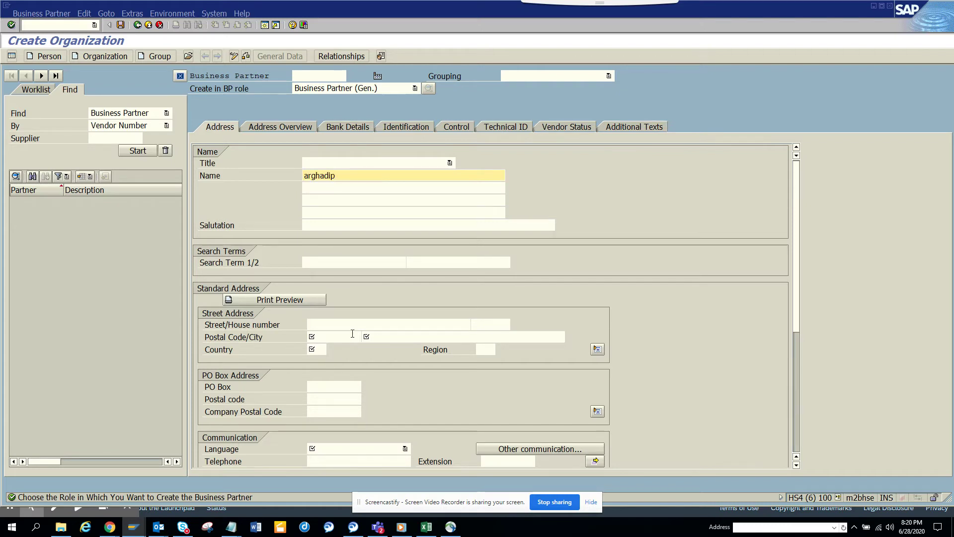
click(335, 337)
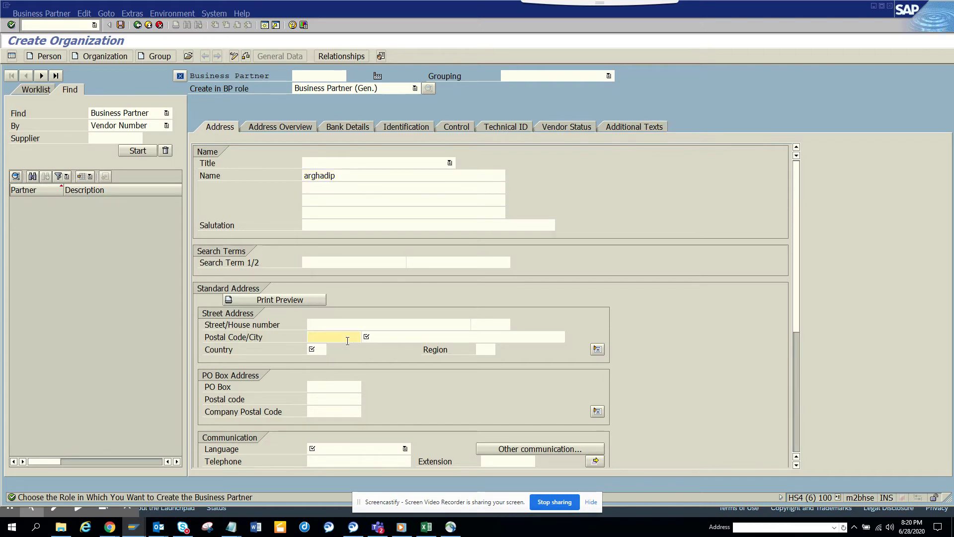
- Fill postal code 77002, city houston and country US from previous entries
key(BackSpace)
click(334, 348)
click(463, 337)
key(BackSpace)
text(77002)
click(386, 349)
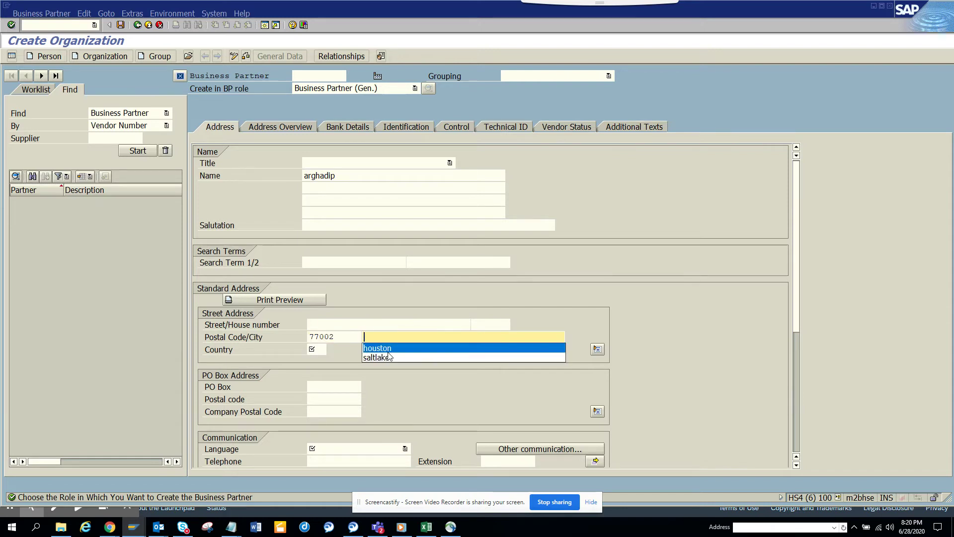
click(317, 349)
key(BackSpace)
text(US)
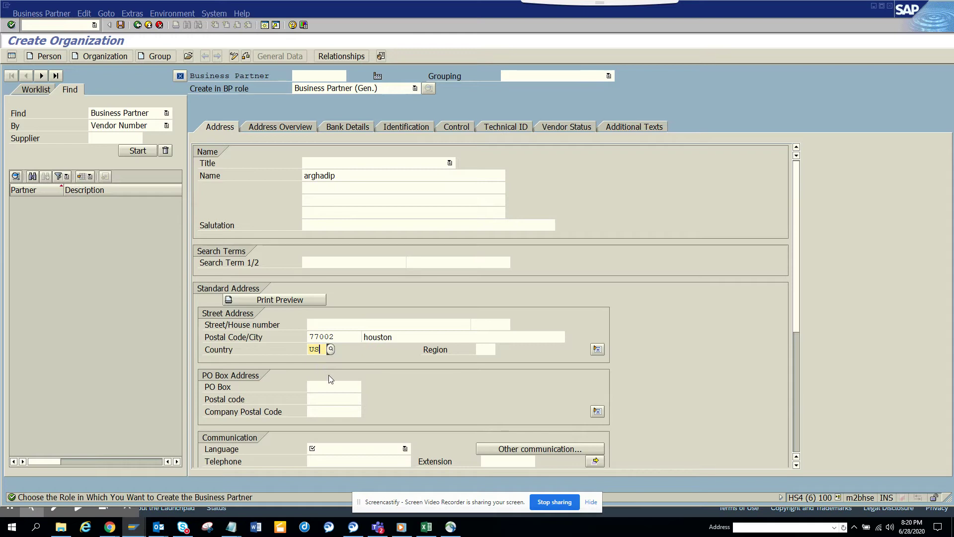
- Set the communication language to English and begin entering region tx
click(385, 449)
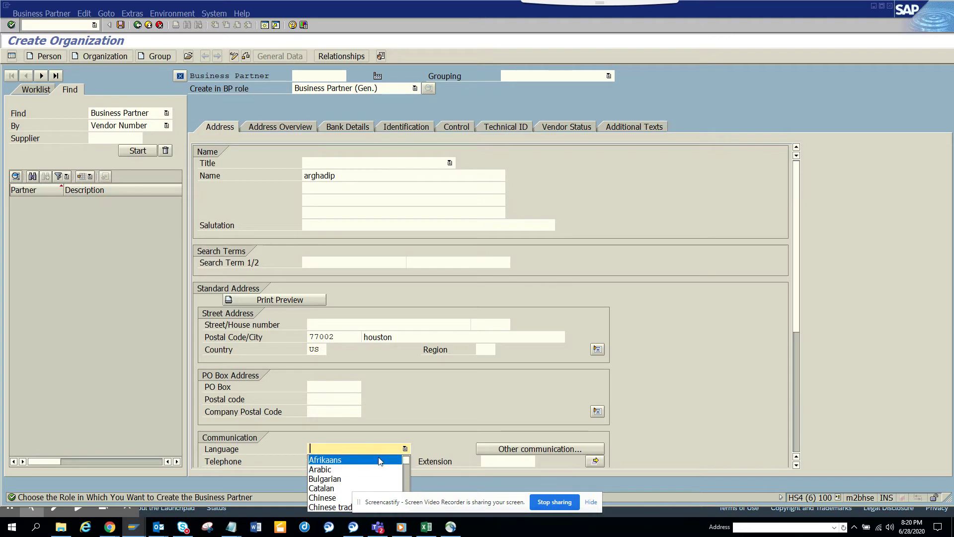
key(e)
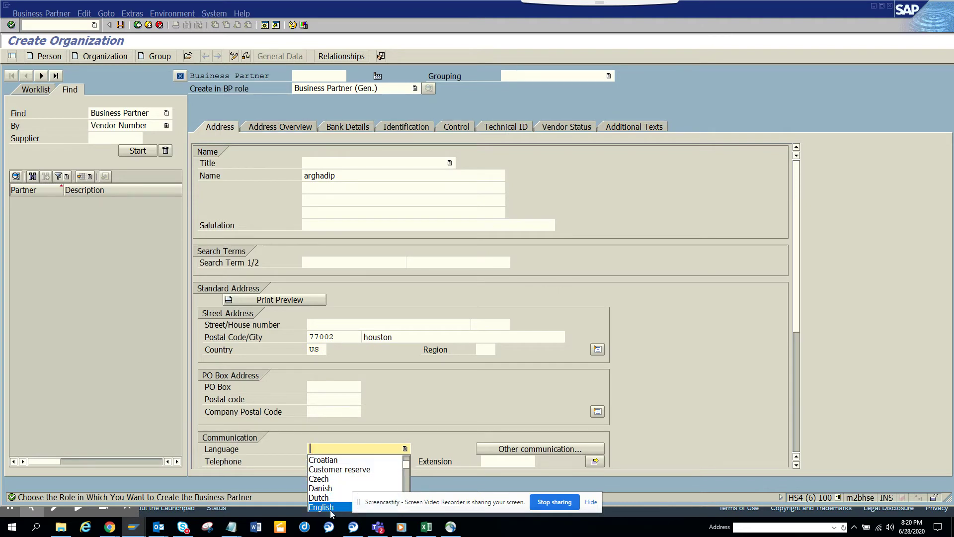
click(330, 508)
click(487, 348)
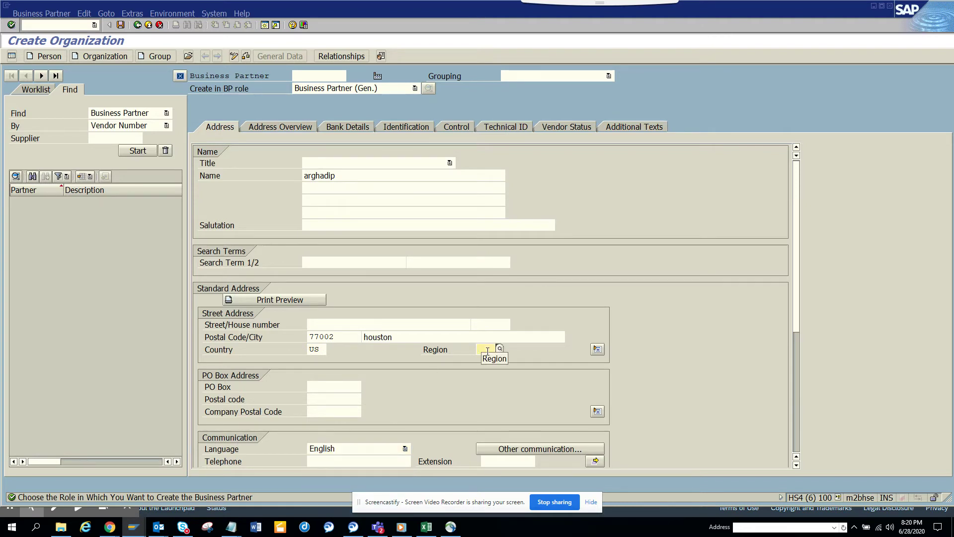
text(tx)
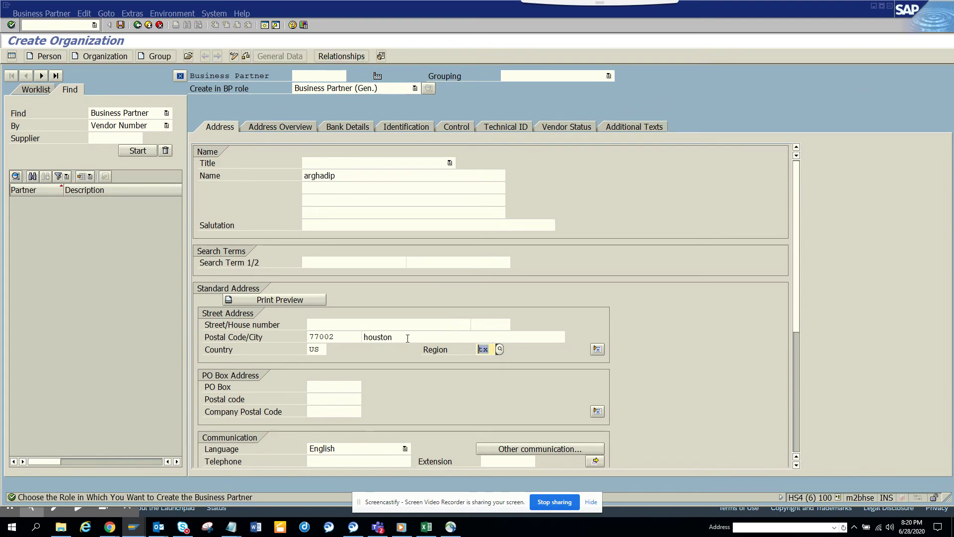
- Submit the address, halt at the ADDRESS_SEARCH debugger breakpoint, and continue processing
key(Delete)
key(Return)
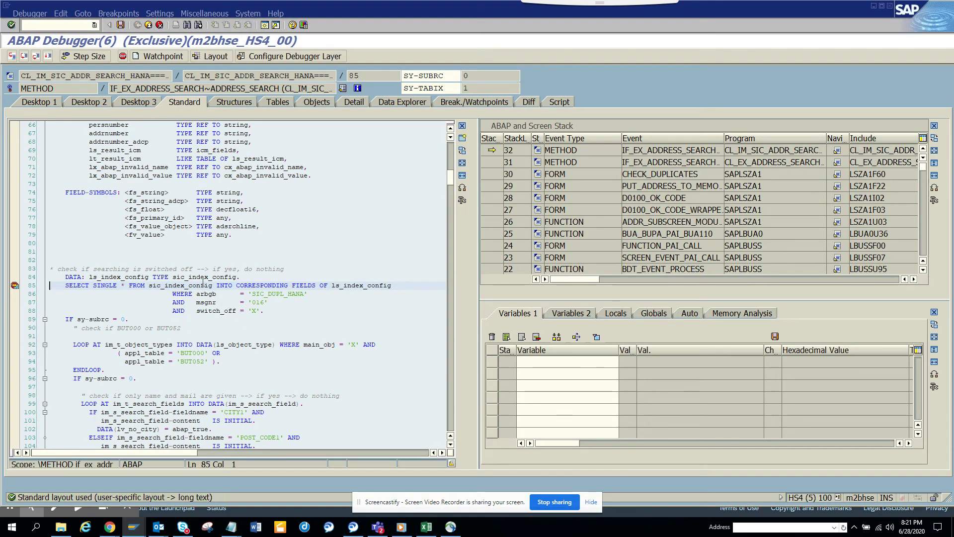
click(49, 56)
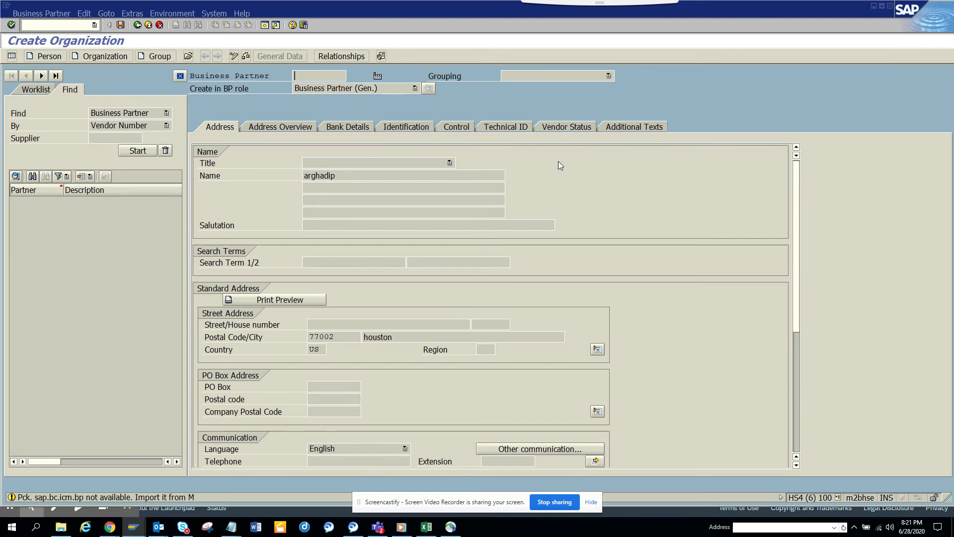
- Validate and save organization arghadip as business partner 3100032, then switch to the BAdI Builder
key(Return)
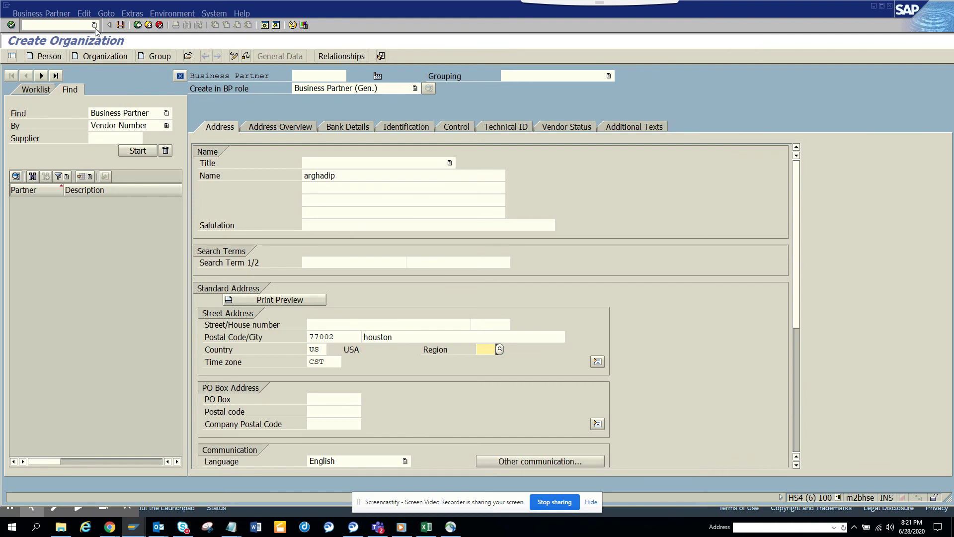
click(120, 25)
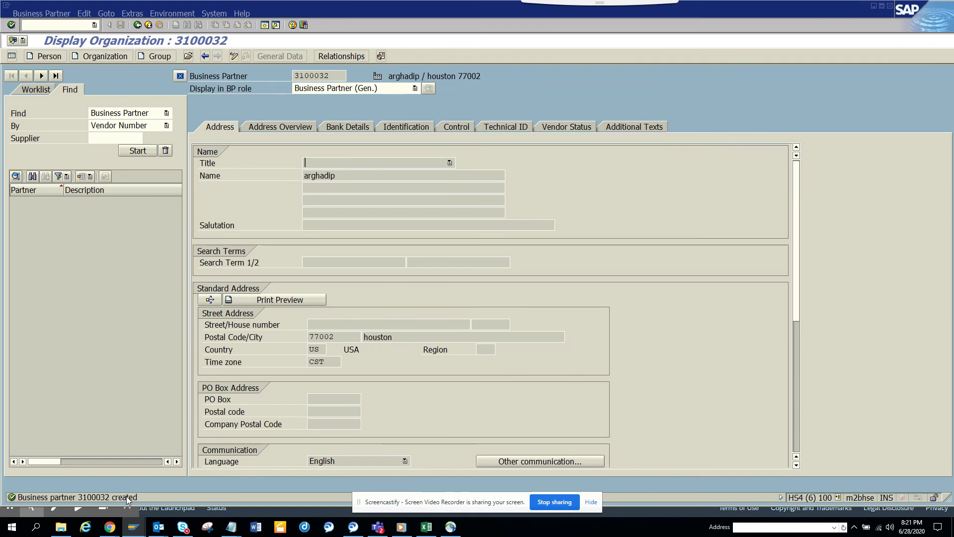
key(alt+Tab)
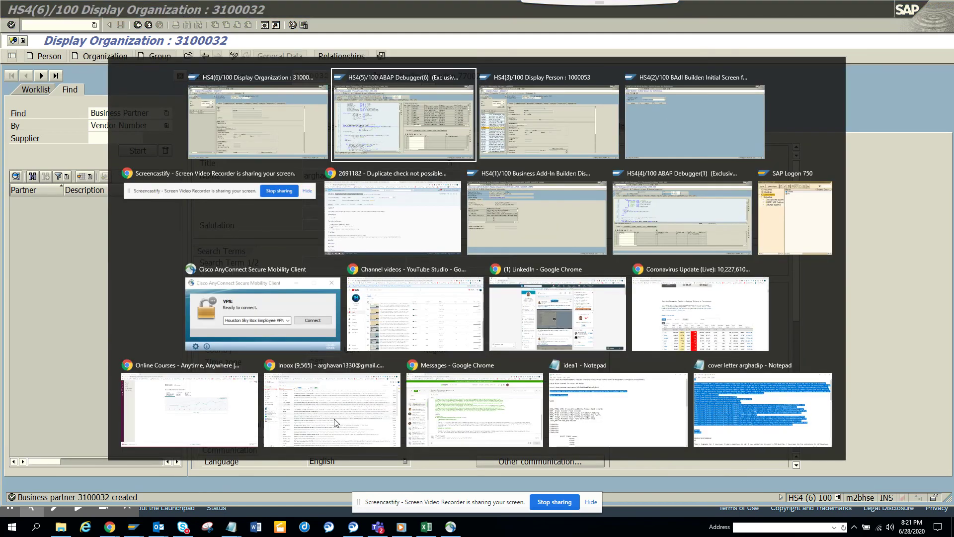
key(Tab)
key(Tab)
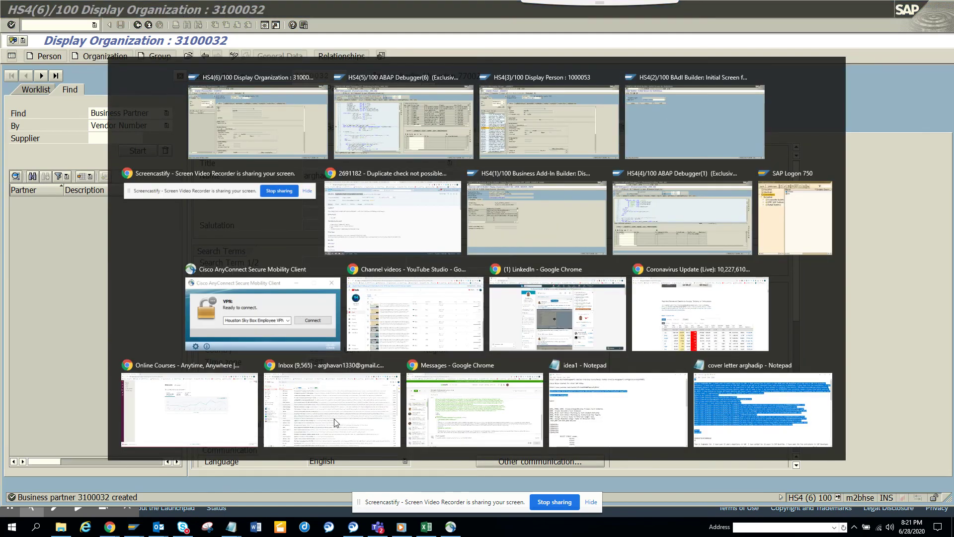
- Display the ADDRESS_SEARCH implementations and open SIC_ADDR_SEARCH_HANA from the list
drag(192, 100, 119, 100)
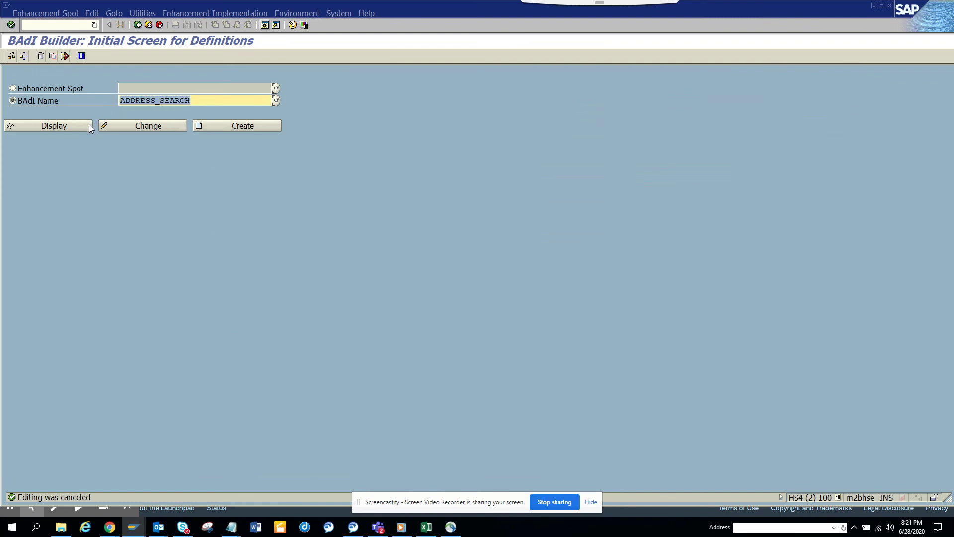
click(213, 13)
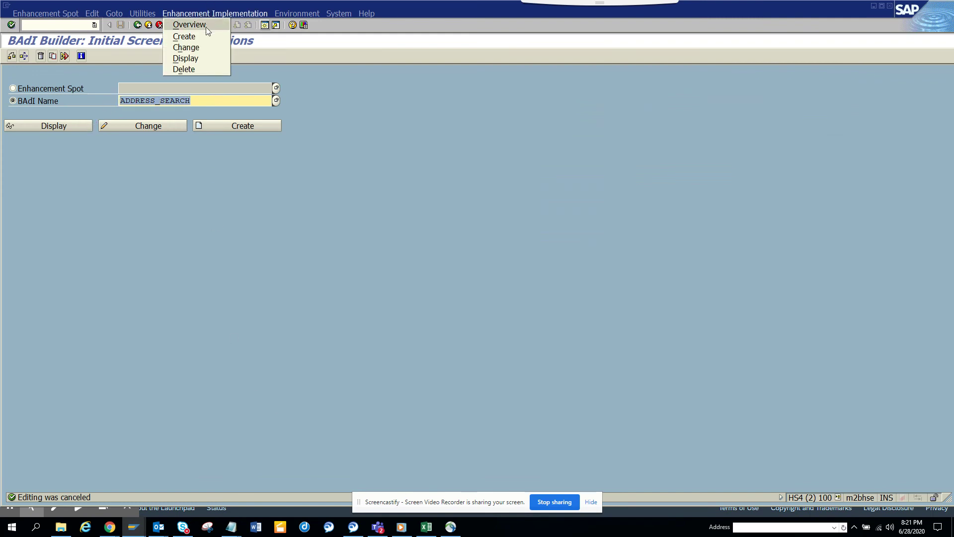
click(203, 59)
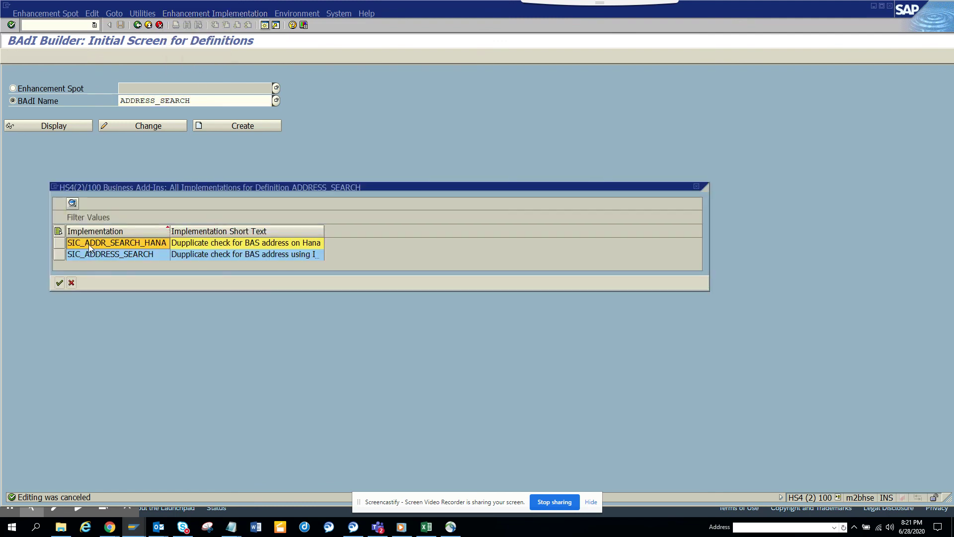
double_click(90, 244)
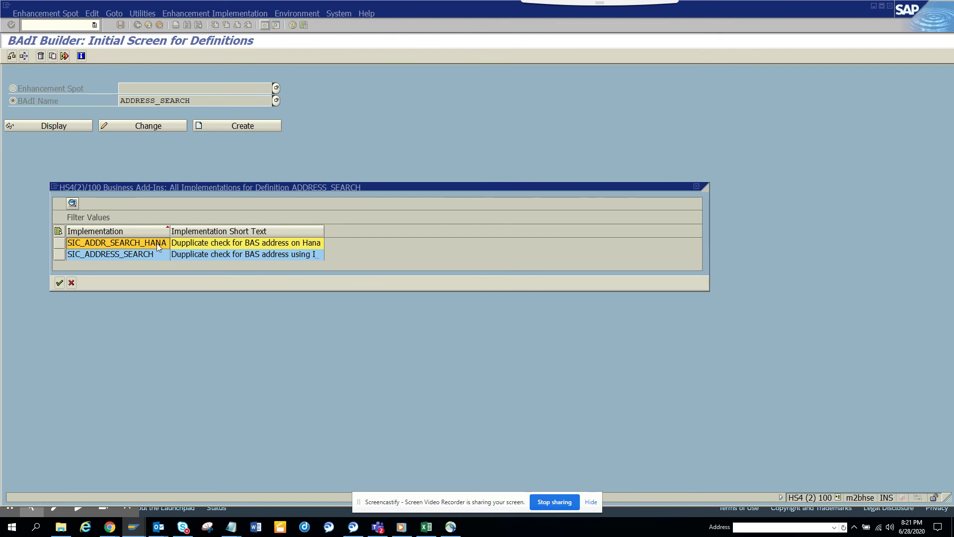